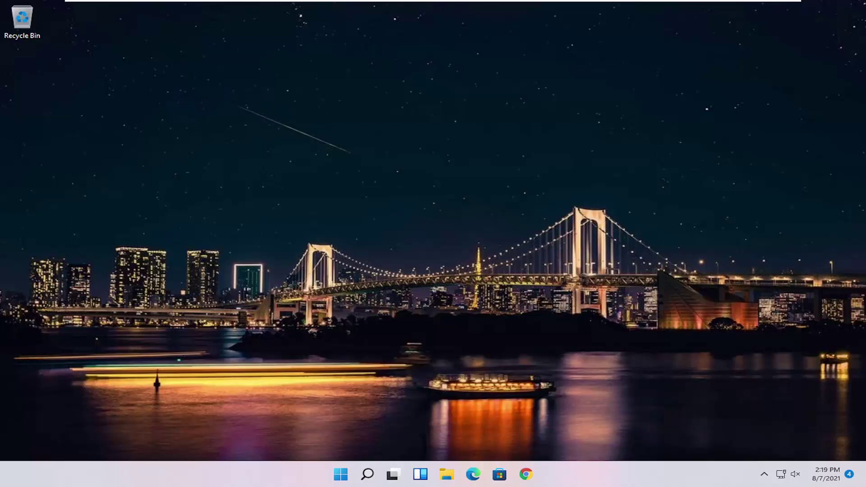
Search for Control Panel, keep its large-icon view, and open Devices and Printers
left_click(365, 482)
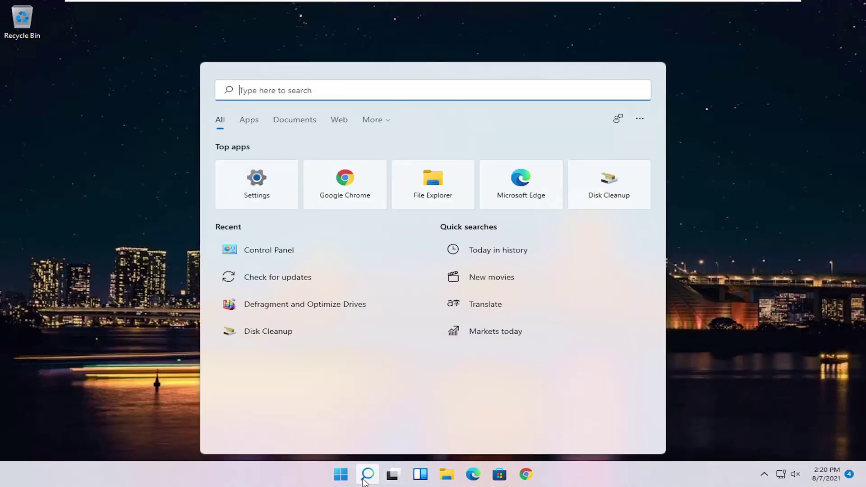
type("control panel")
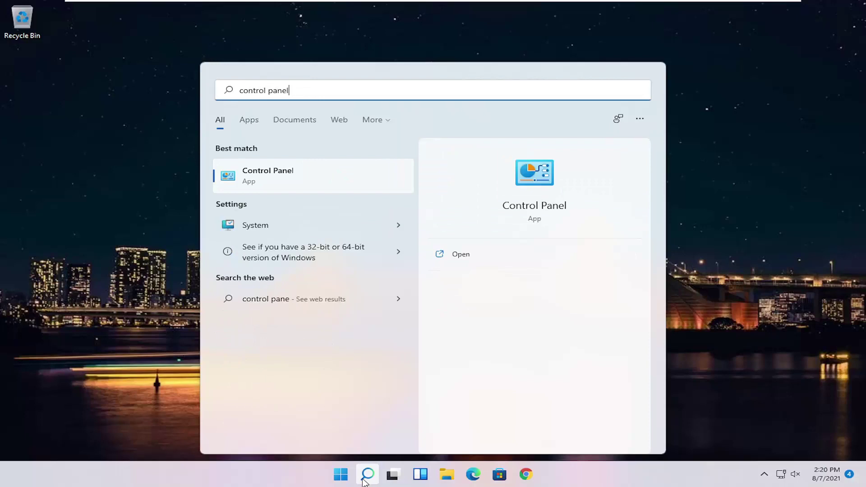
left_click(270, 177)
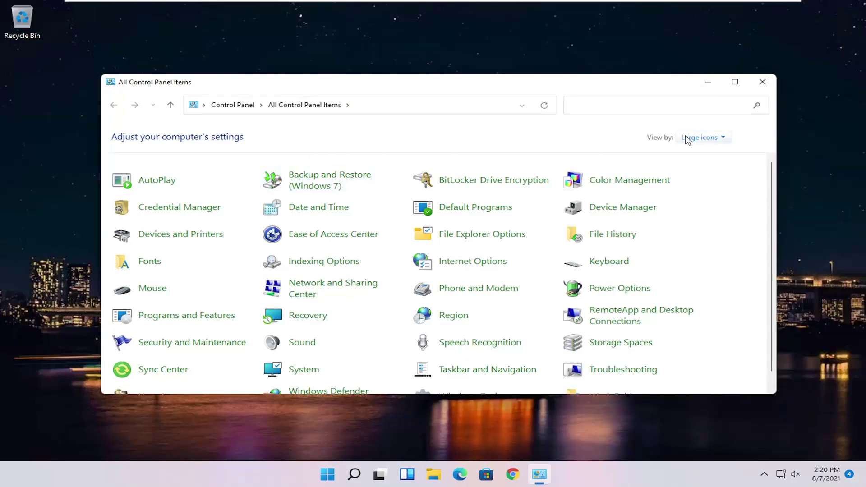
left_click(686, 138)
left_click(706, 160)
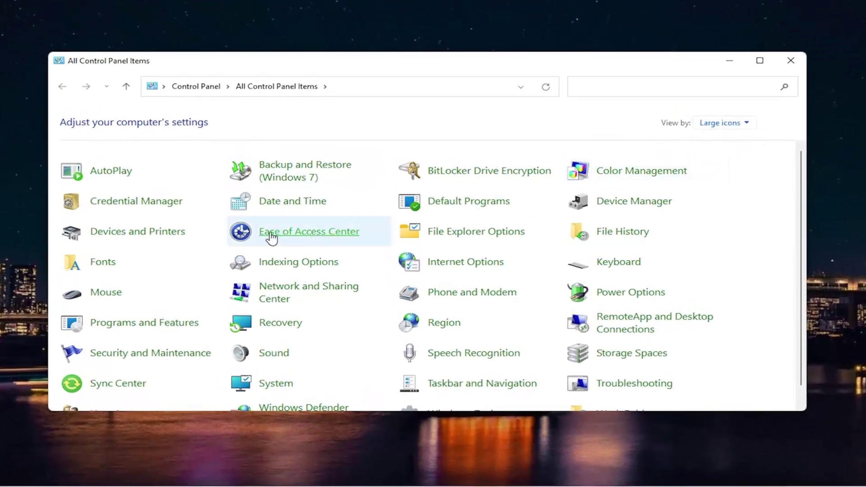
left_click(148, 232)
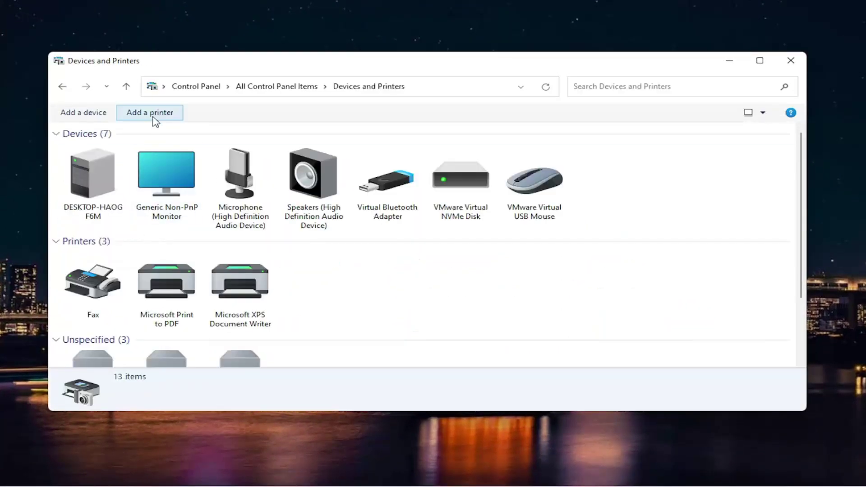
Start adding a printer and let the device search end with no devices found
left_click(158, 118)
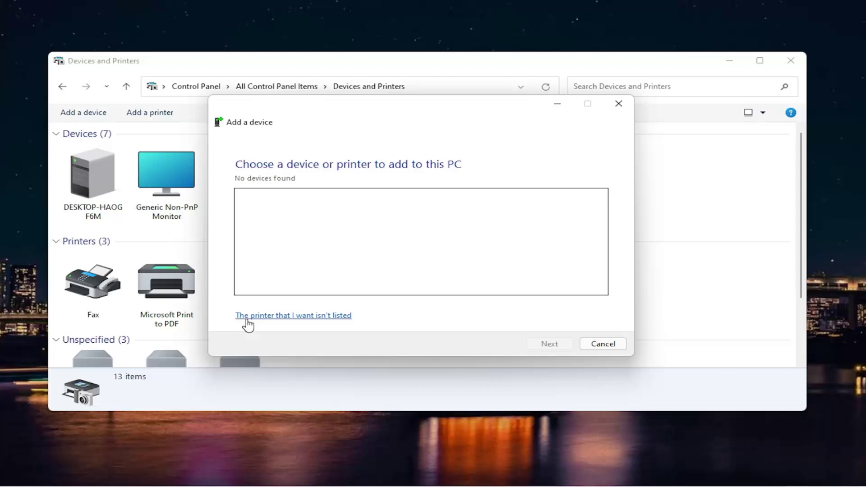
Choose to add a local or network printer with manual settings
left_click(328, 318)
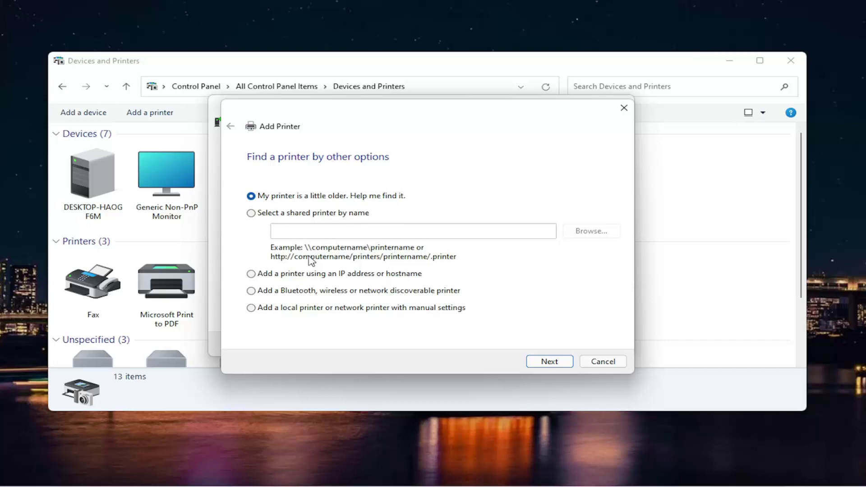
left_click(326, 293)
left_click(252, 308)
left_click(540, 364)
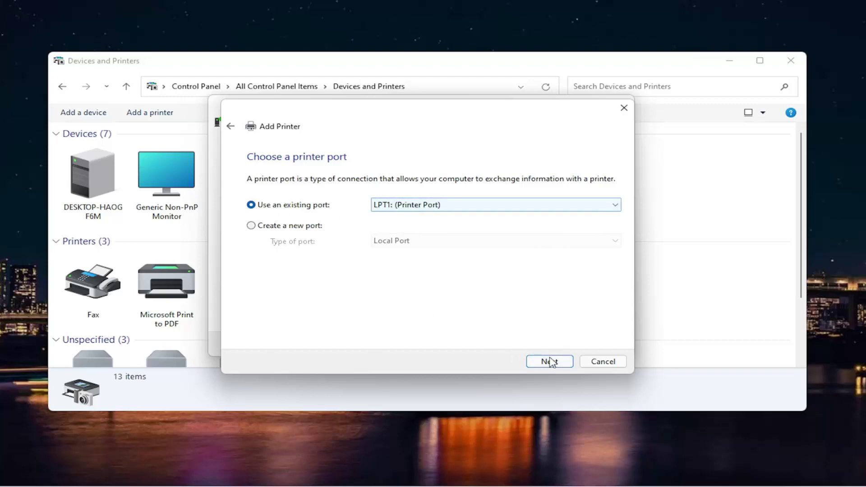
Keep LPT1 as the printer port and proceed to driver installation
left_click(466, 205)
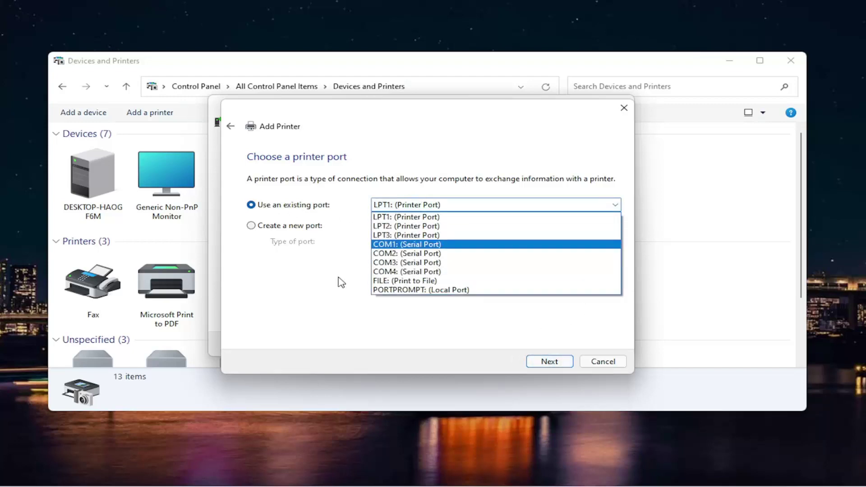
left_click(325, 289)
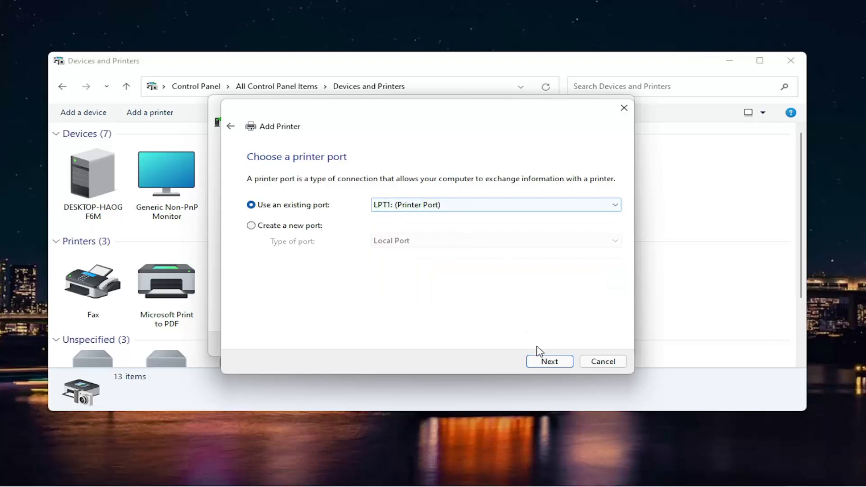
left_click(547, 361)
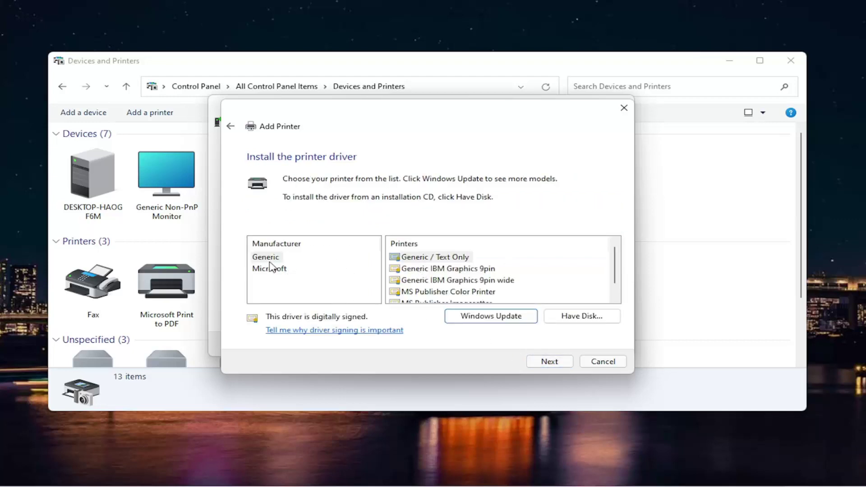
scroll(435, 278, "down", 1)
scroll(438, 280, "up", 1)
Refresh the driver catalogue via Windows Update so manufacturers like 3D Systems appear
left_click(474, 316)
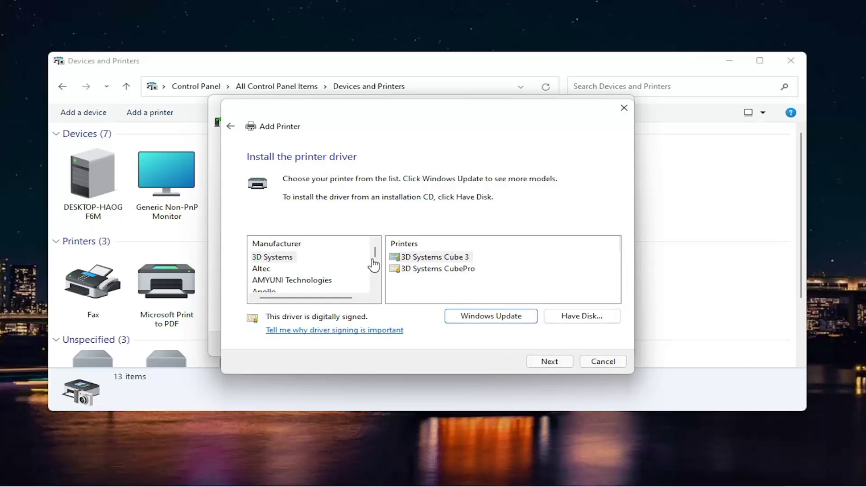
Browse the Dell and Epson driver lists, briefly picking Epson AL-C2000
left_click_drag(375, 253, 374, 259)
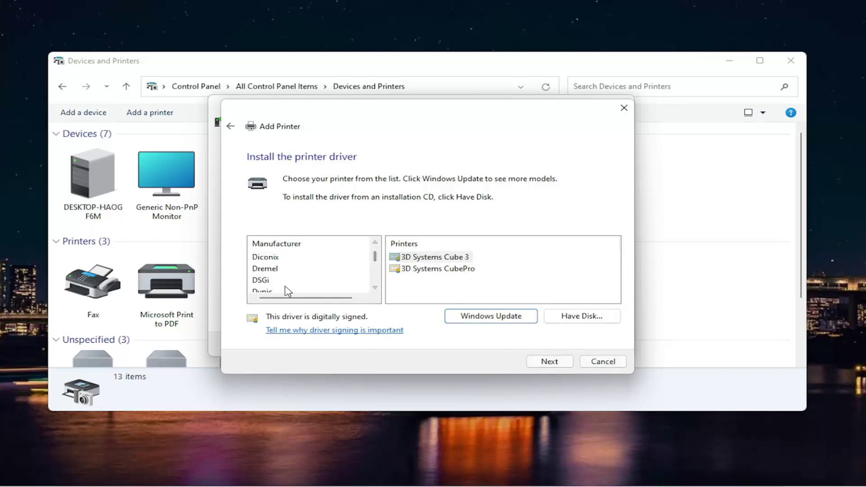
scroll(282, 266, "up", 1)
left_click(273, 262)
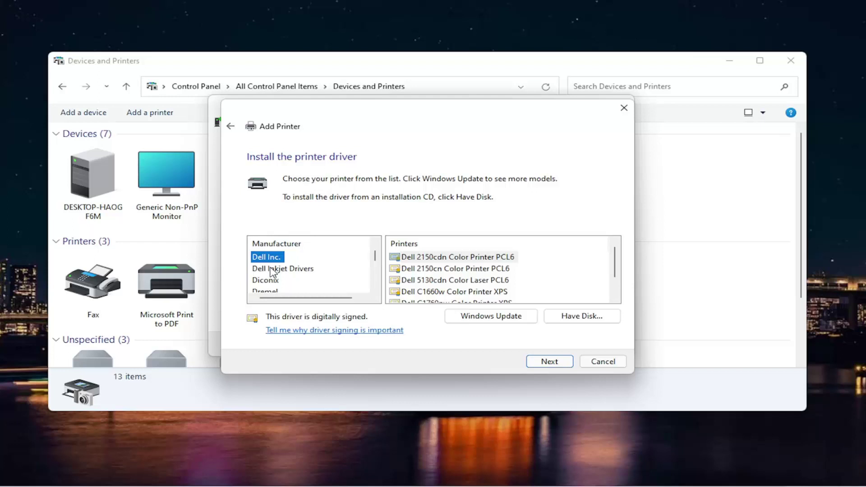
scroll(269, 289, "down", 2)
scroll(269, 291, "down", 1)
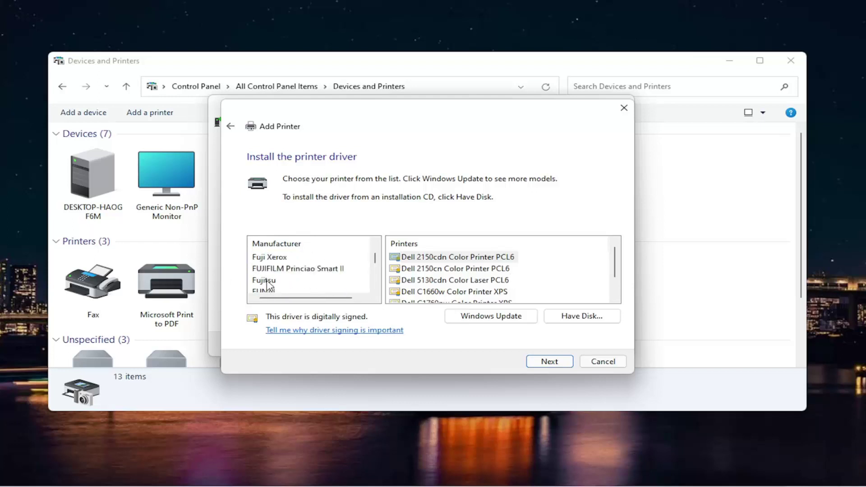
scroll(270, 289, "up", 1)
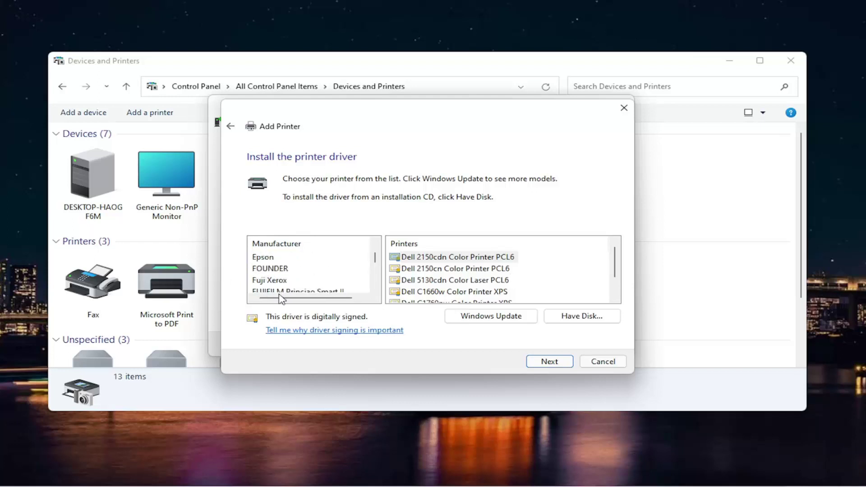
left_click(268, 257)
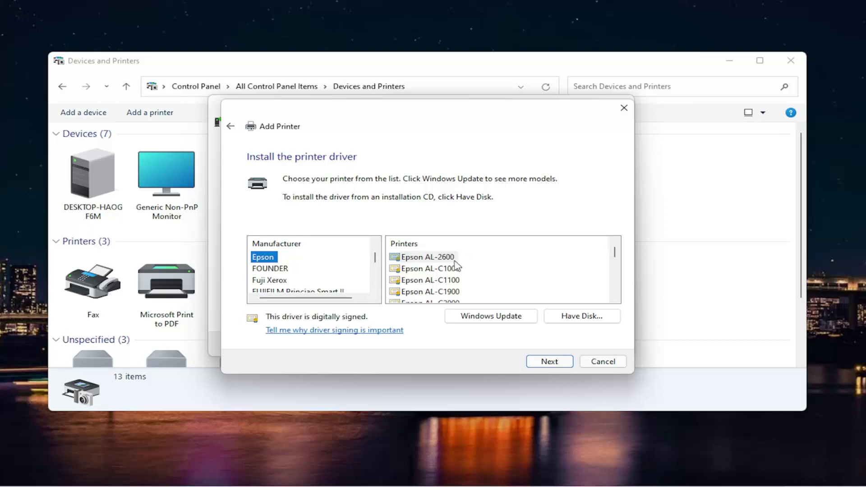
scroll(453, 264, "down", 1)
left_click(430, 269)
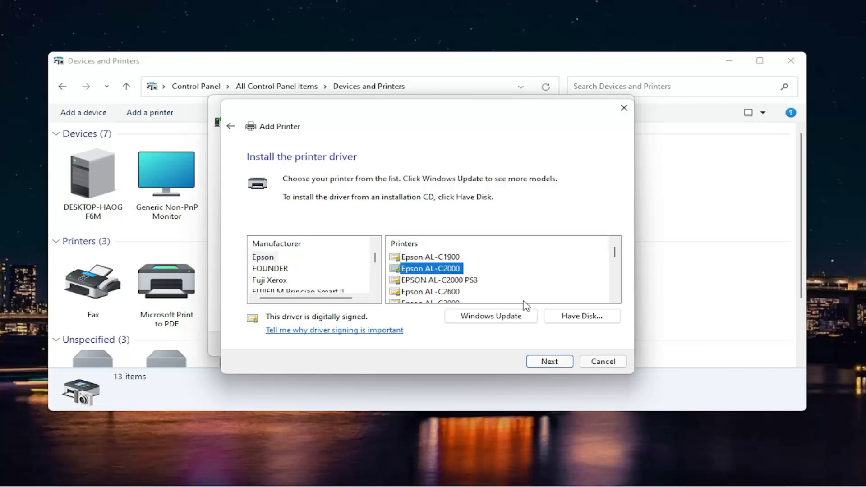
Select Brother's Color Leg Type1 Class Driver and continue to printer naming
scroll(545, 255, "up", 1)
scroll(564, 255, "down", 1)
mouse_move(615, 252)
left_mouse_down()
mouse_move(616, 291)
mouse_move(615, 252)
left_mouse_up()
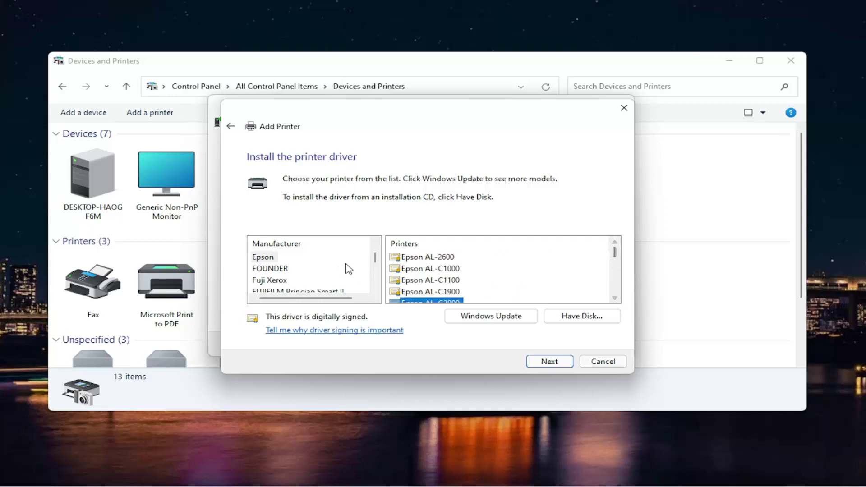
scroll(377, 269, "down", 3)
left_click_drag(376, 270, 374, 251)
scroll(273, 270, "down", 1)
scroll(272, 269, "down", 1)
left_click(267, 258)
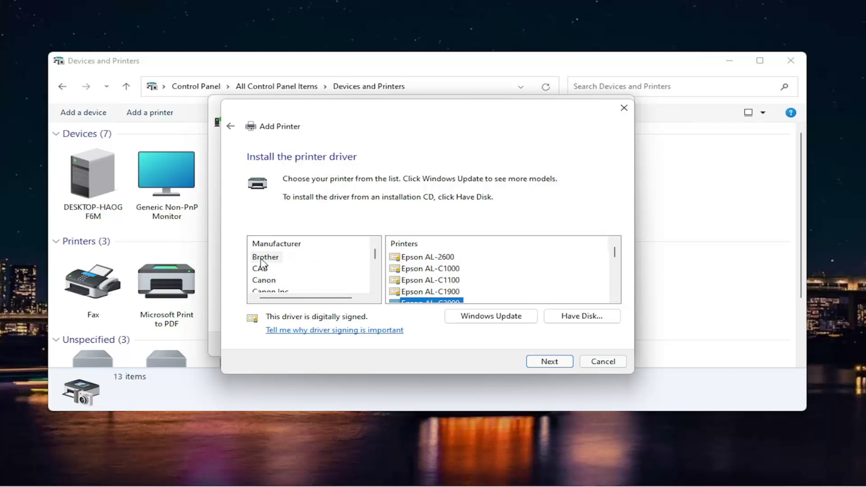
scroll(525, 280, "down", 3)
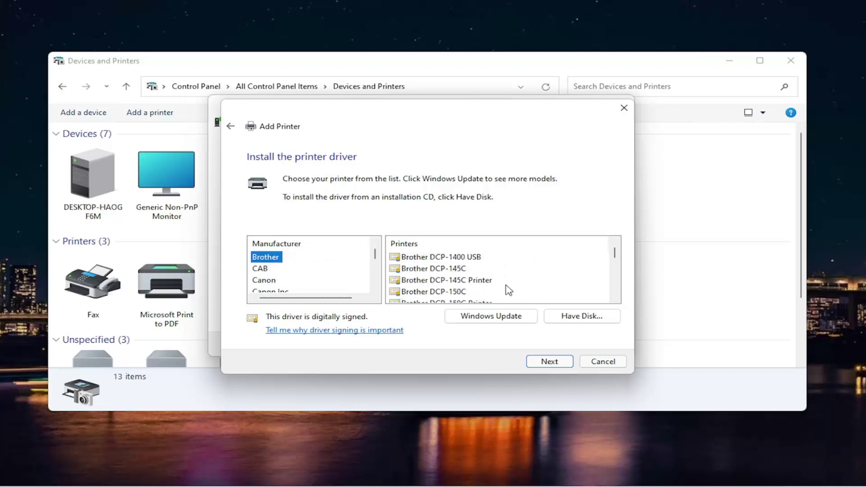
left_click(539, 364)
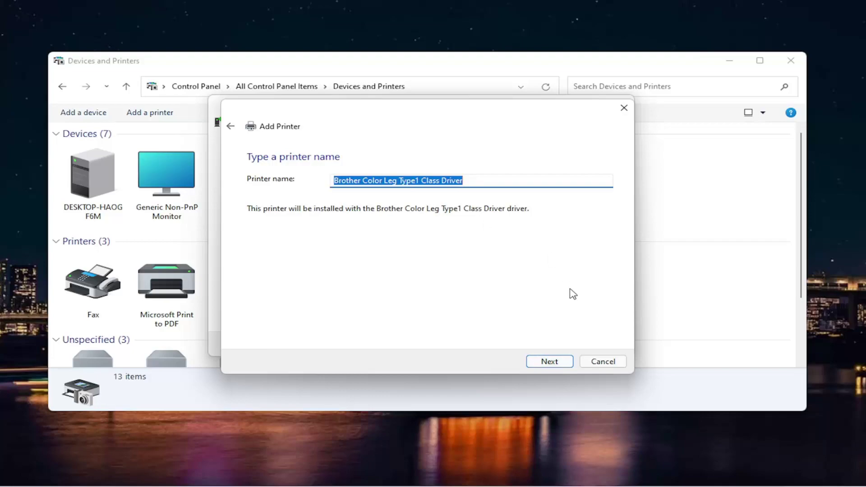
Keep the default name Brother Color Leg Type1 Class Driver and approve the driver installation
left_click(552, 362)
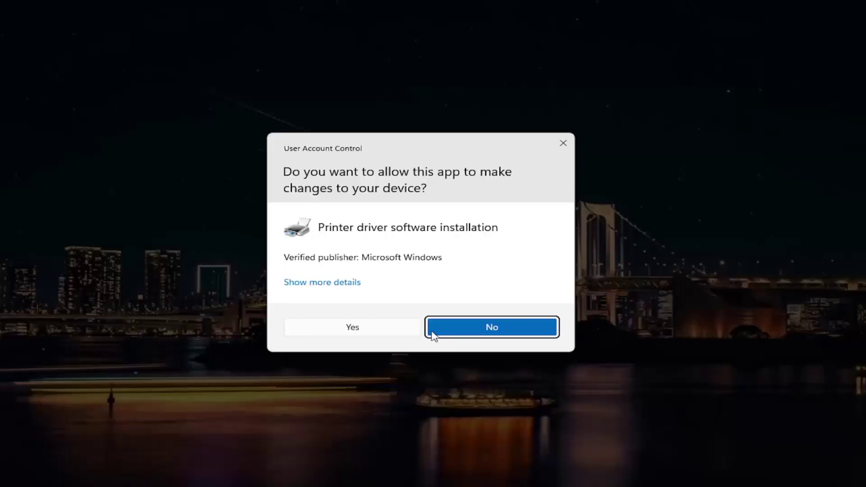
left_click(371, 329)
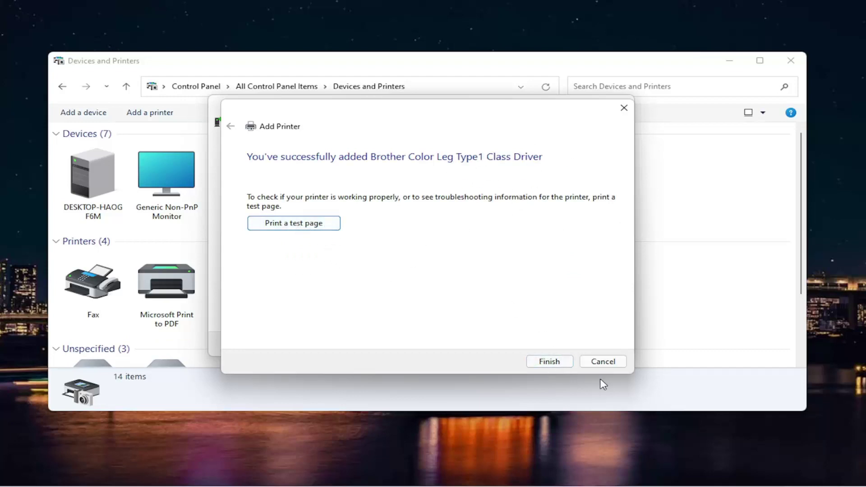
Finish the Add Printer wizard, returning to Devices and Printers with four printers
left_click(603, 362)
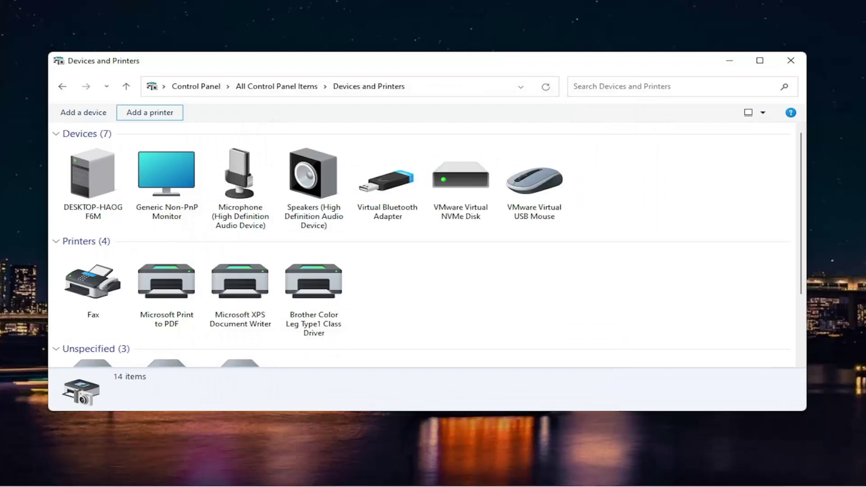